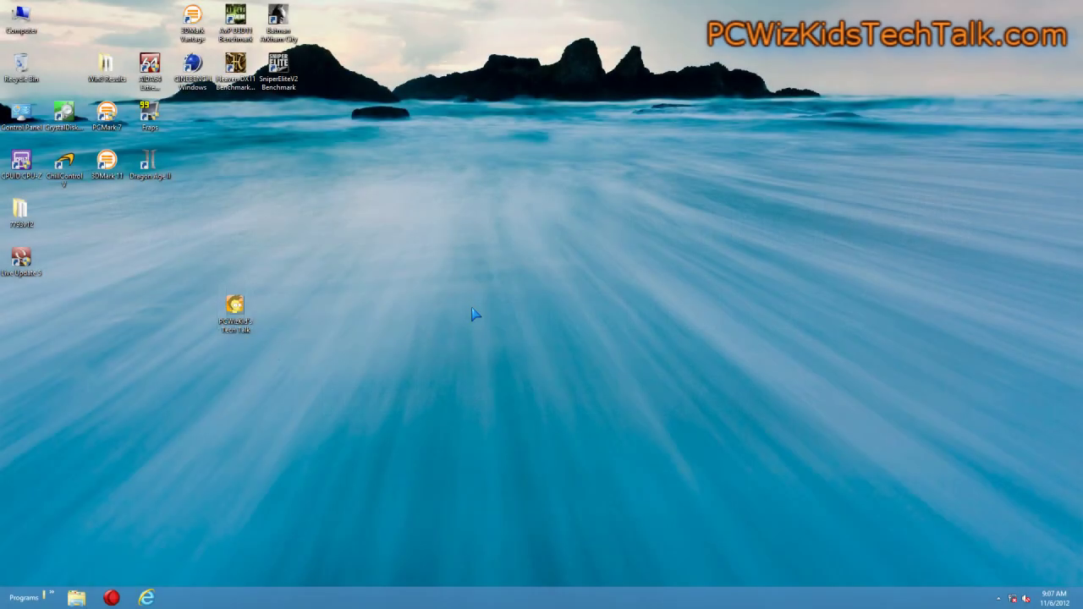
- Go to the Start screen and back to the desktop, then open File Explorer at Computer with Win+E
{"action": "key", "text": "super"}
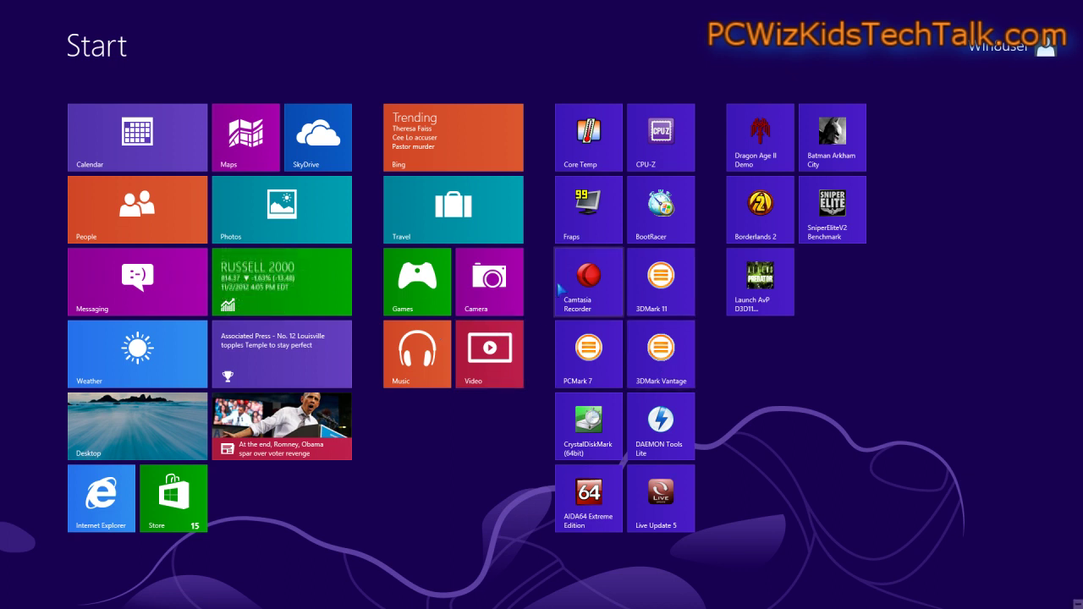
{"action": "key", "text": "super"}
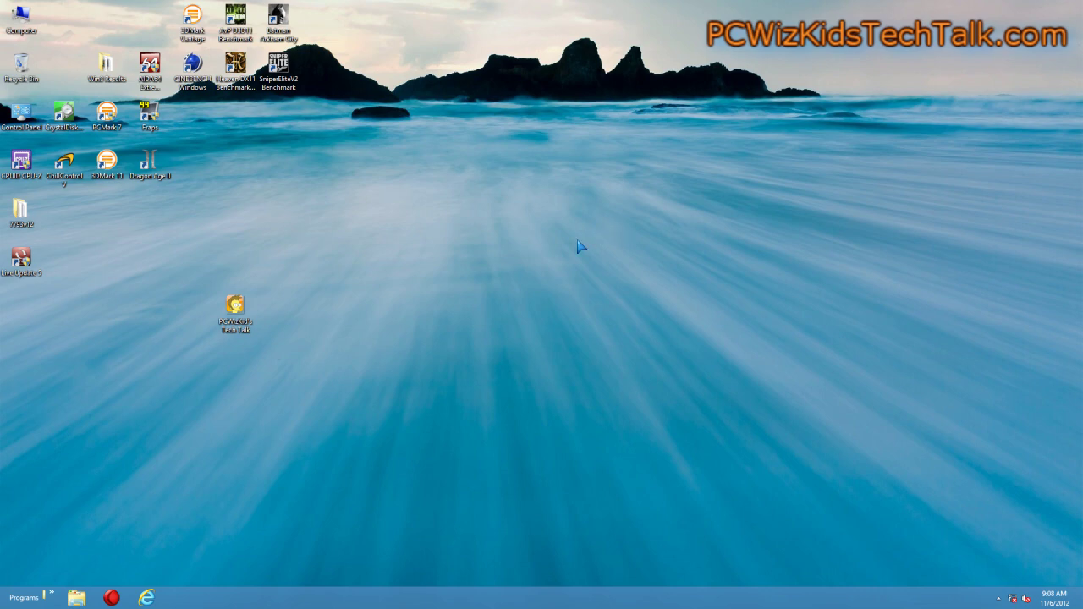
{"action": "key", "text": "super+e"}
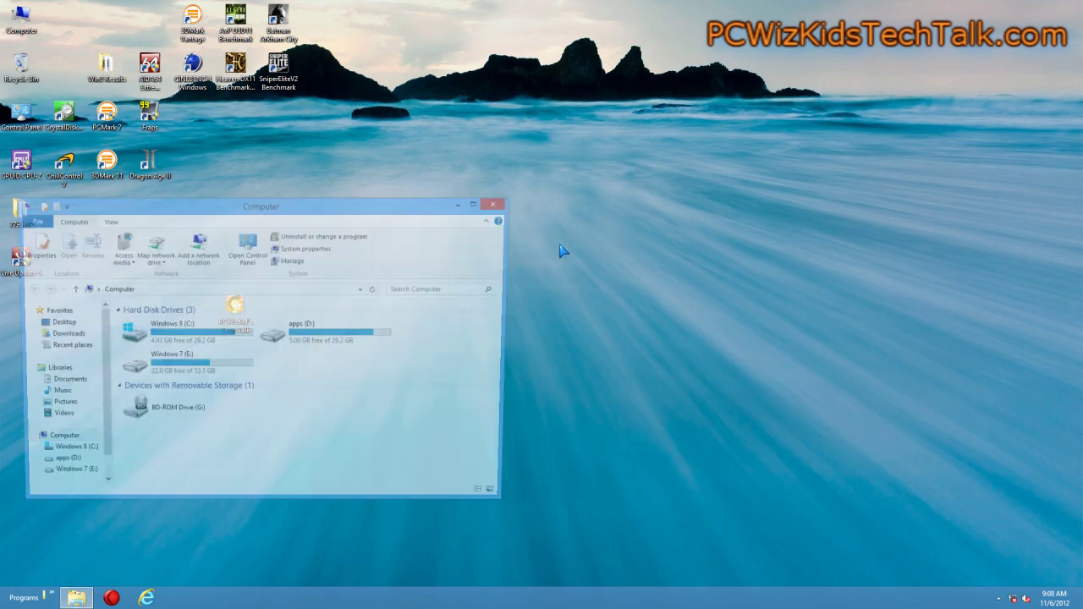
- Move the Computer window toward the screen centre, then switch to the Start screen via the bottom-left corner
{"action": "left_click_drag", "start_coordinate": [379, 211], "coordinate": [624, 161]}
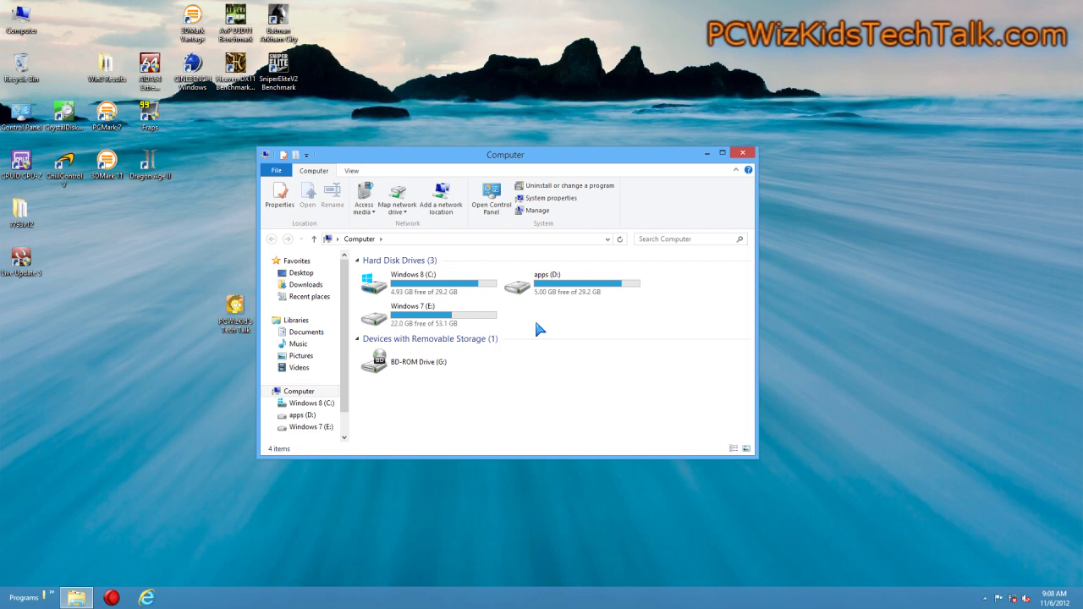
{"action": "left_click", "coordinate": [17, 596]}
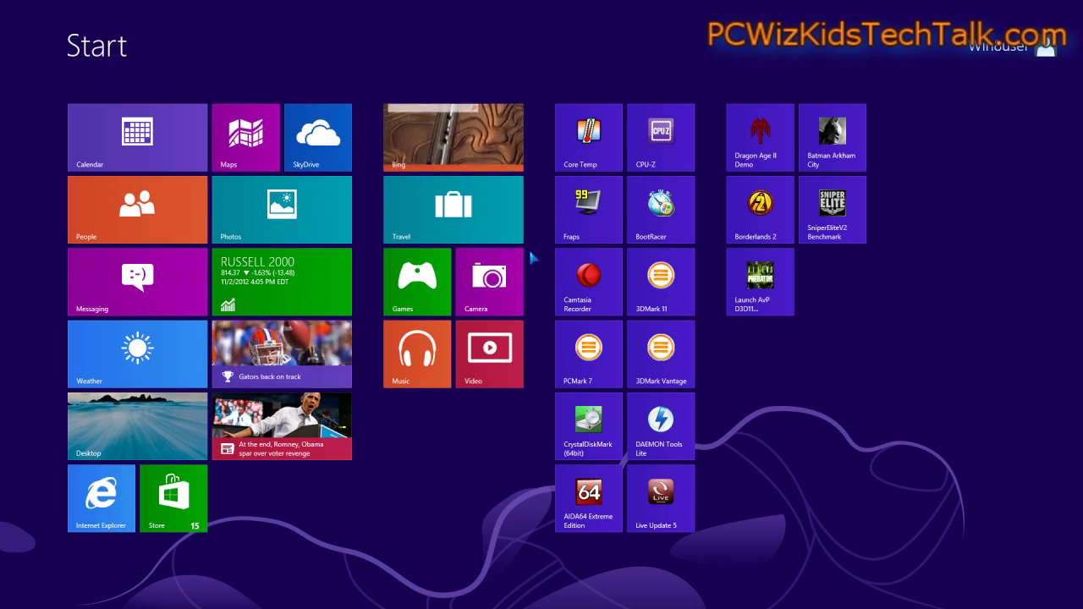
- Return to the desktop and close the File Explorer Computer window
{"action": "key", "text": "super"}
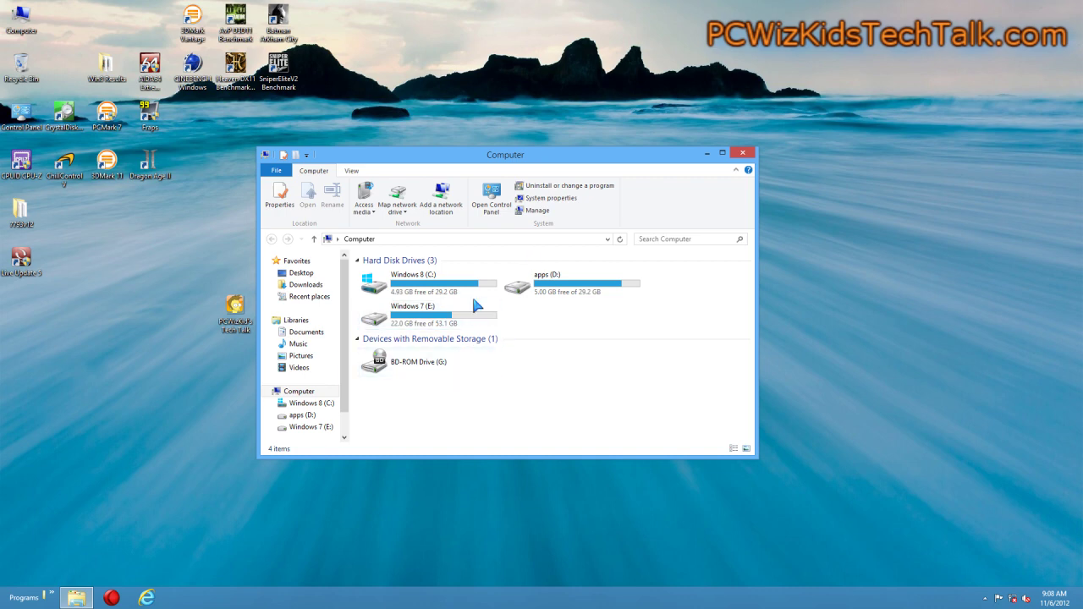
{"action": "left_click", "coordinate": [742, 152]}
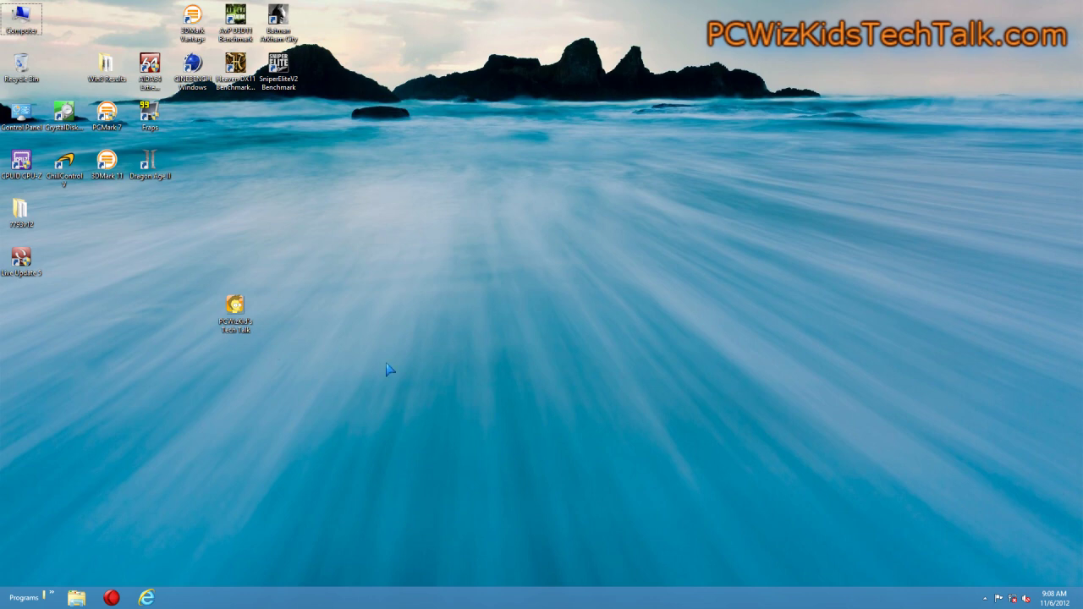
- Reopen File Explorer with Win+E and browse to Pictures > Screenshots, showing Screenshot (1)
{"action": "key", "text": "super+e"}
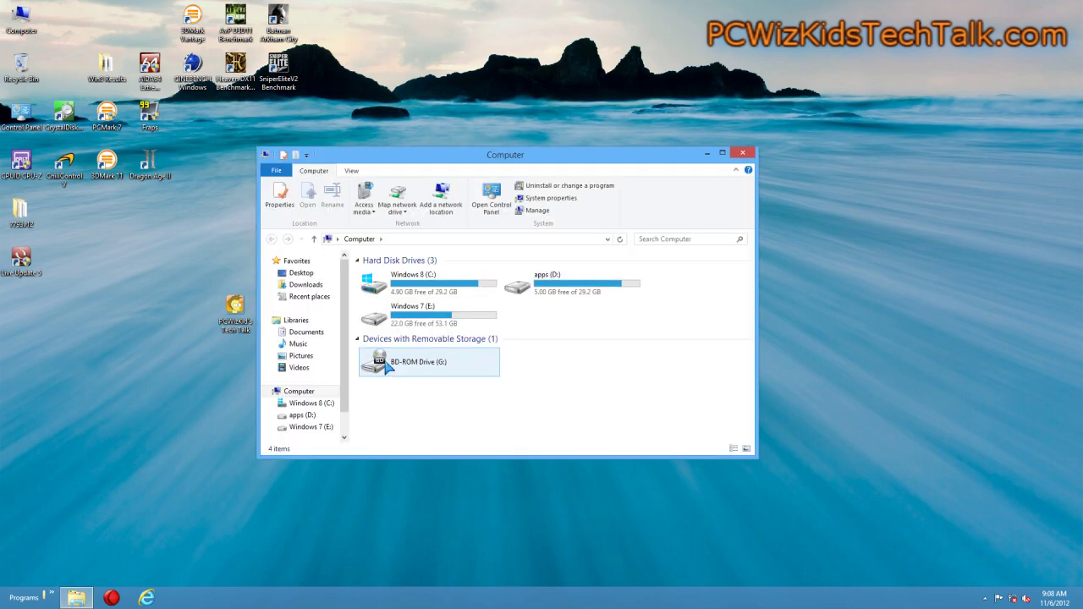
{"action": "left_click", "coordinate": [322, 356]}
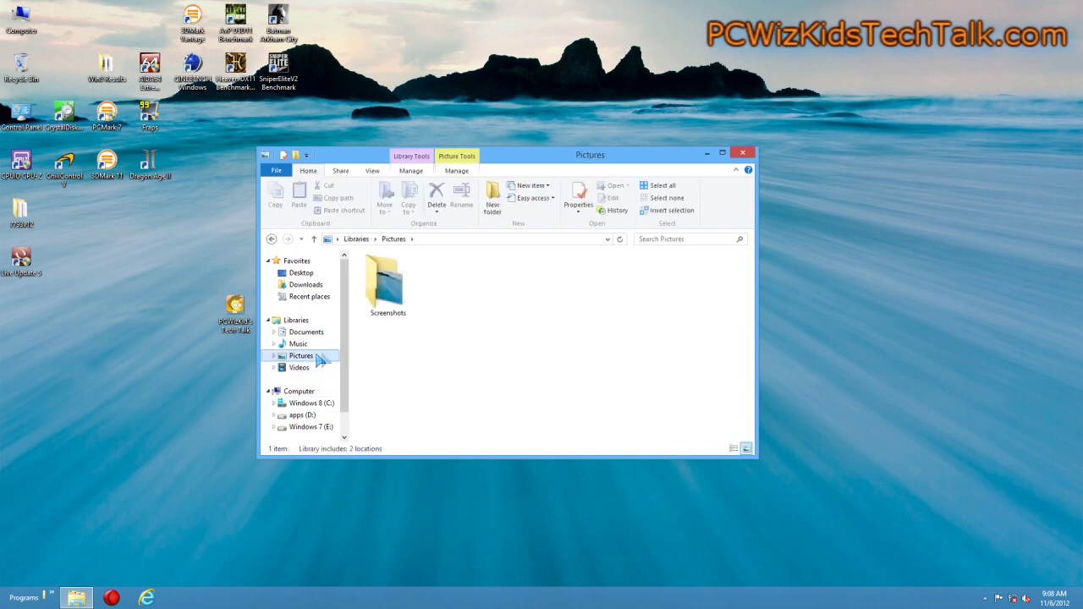
{"action": "double_click", "coordinate": [402, 286]}
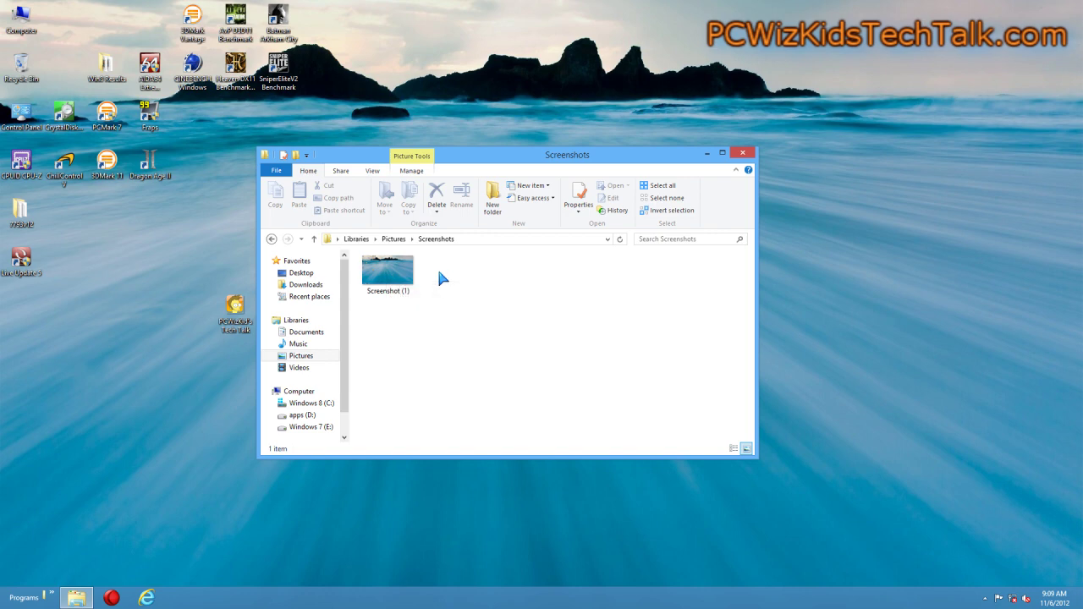
- Close the Screenshots window and open Win+Q search, toggling its scope to Settings and back to Apps
{"action": "left_click", "coordinate": [742, 153]}
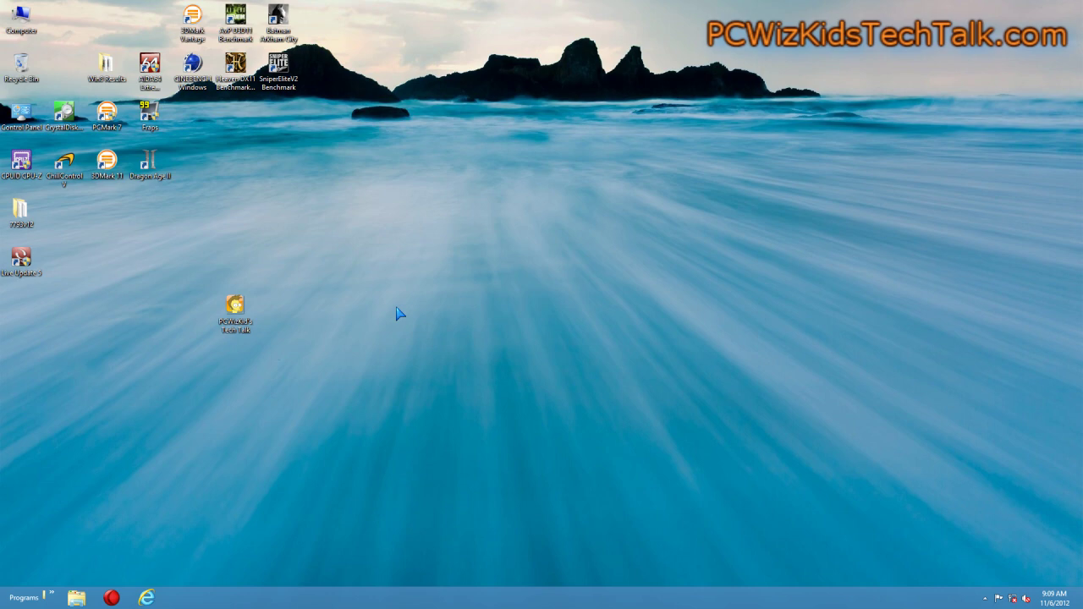
{"action": "key", "text": "super+q"}
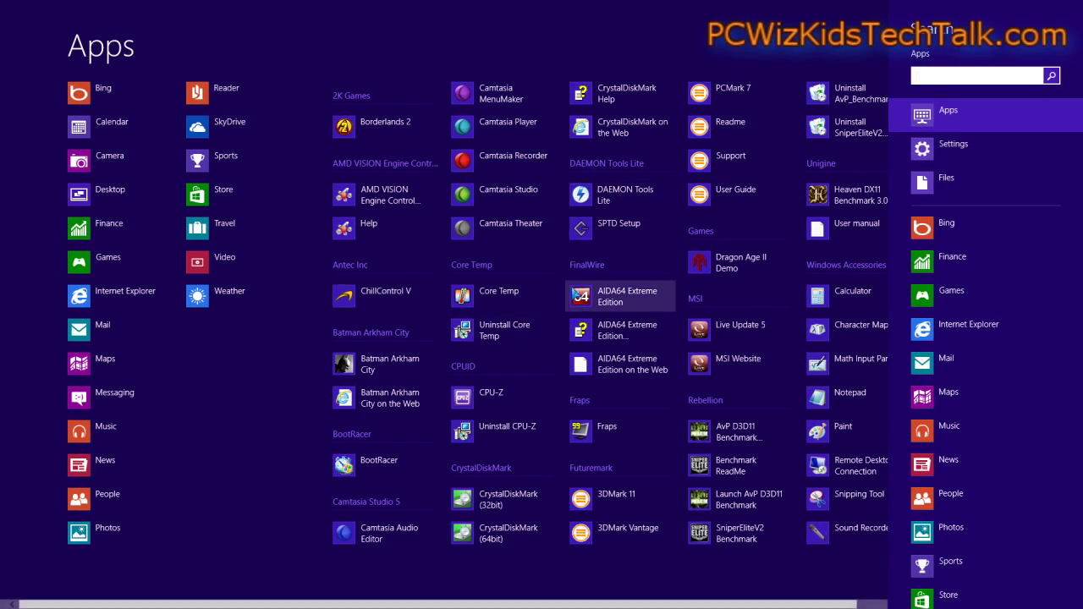
{"action": "left_click", "coordinate": [971, 145]}
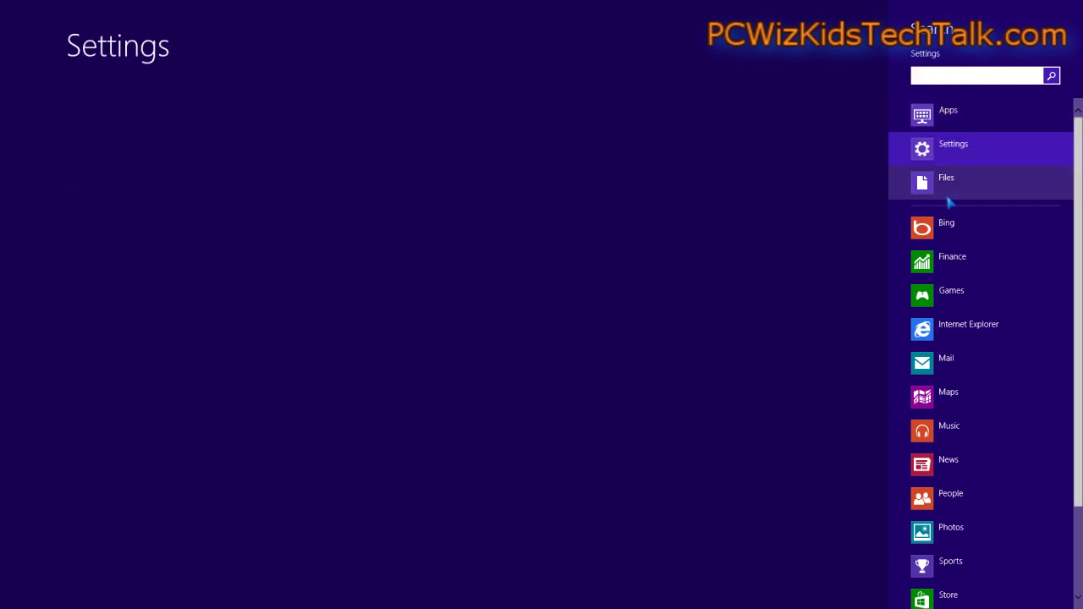
{"action": "left_click", "coordinate": [946, 114]}
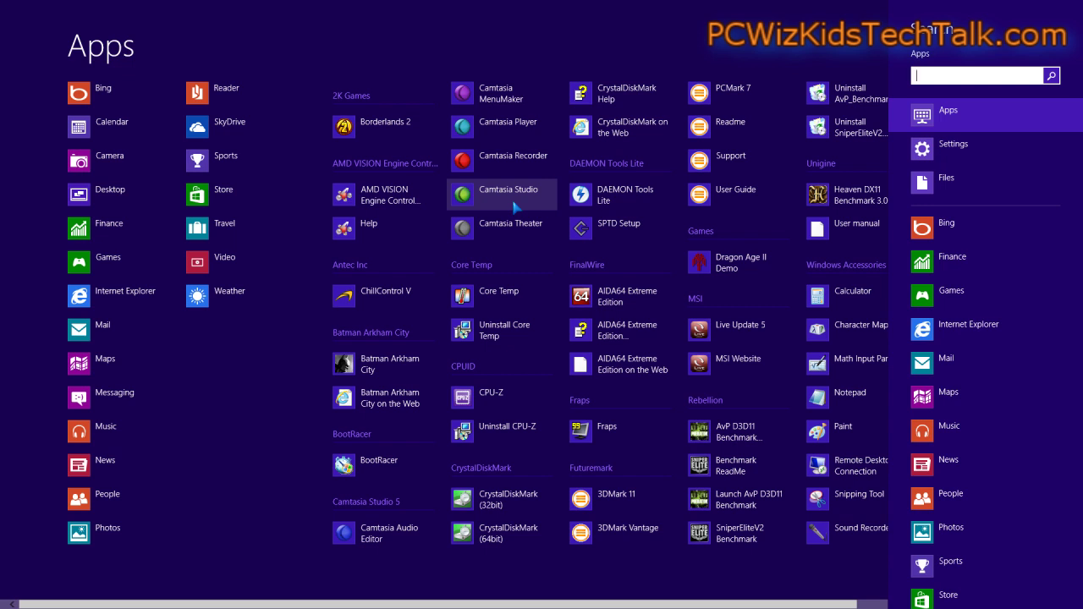
- Switch search to Settings with Win+W, then Files, and open System information with Win+Pause
{"action": "key", "text": "super+w"}
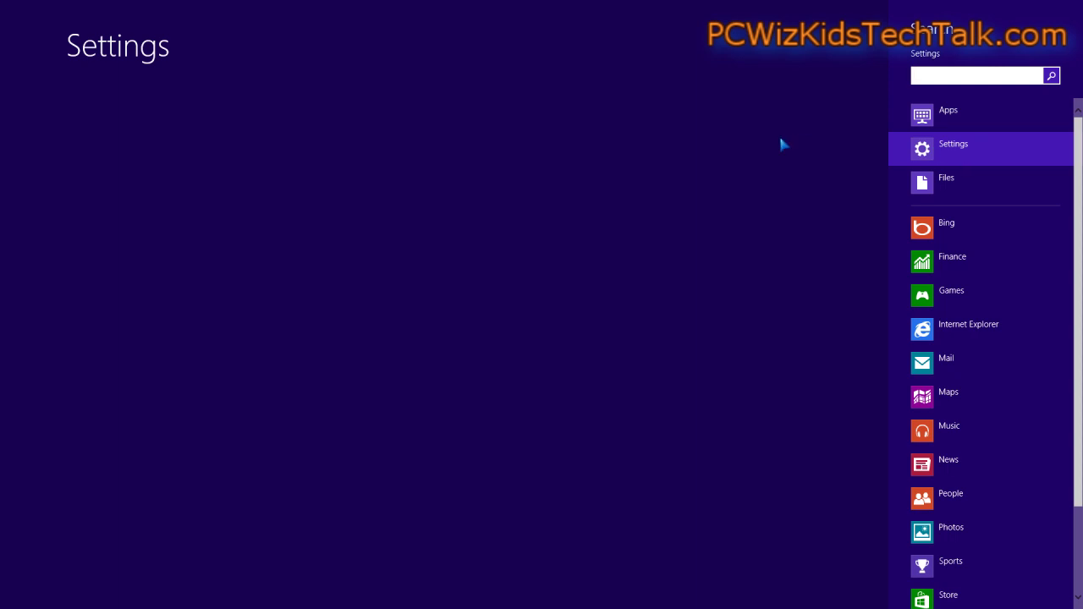
{"action": "key", "text": "Down"}
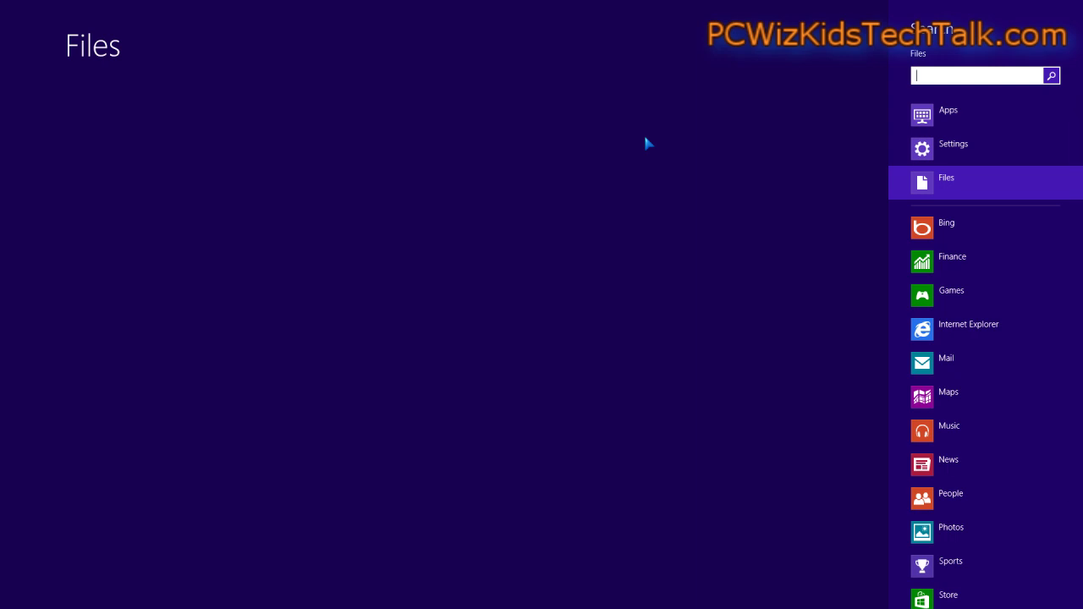
{"action": "key", "text": "super+Pause"}
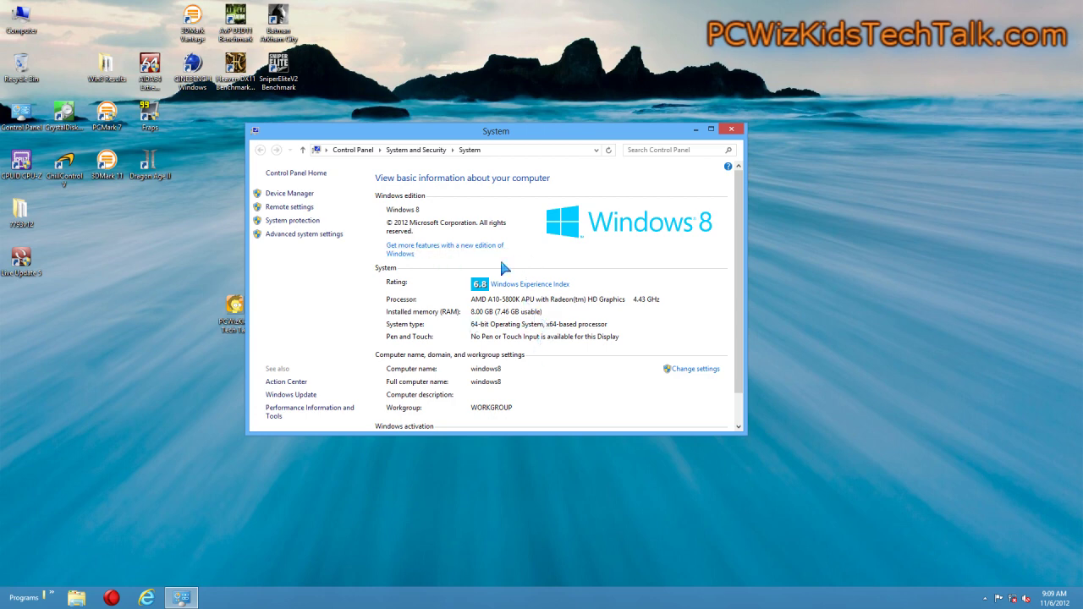
- Close the Control Panel System window to leave the bare desktop
{"action": "left_click", "coordinate": [732, 129]}
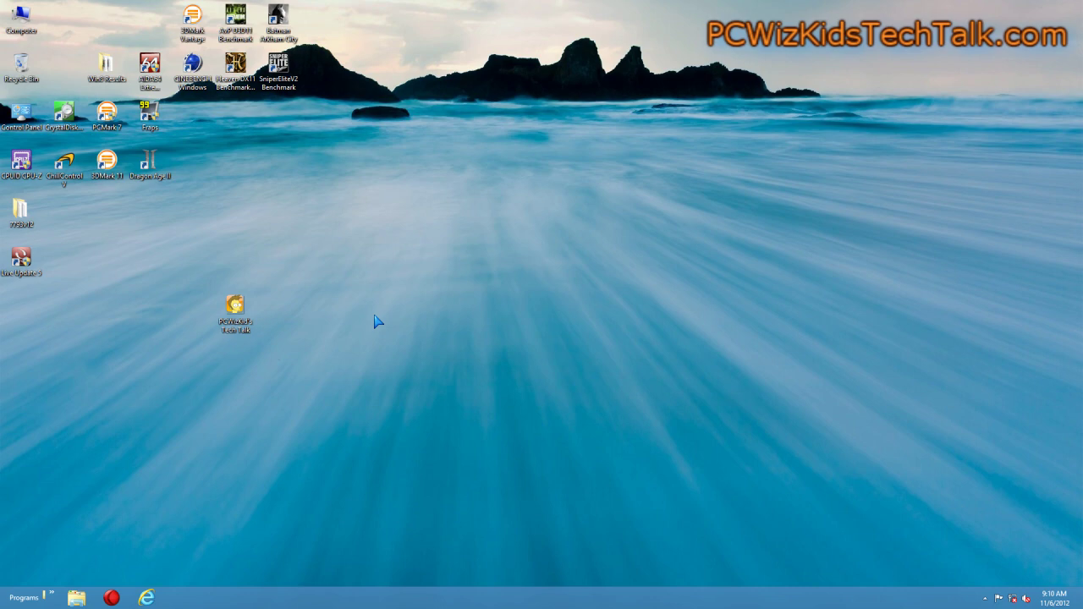
{"action": "key", "text": "Tab"}
{"action": "key", "text": "super+plus"}
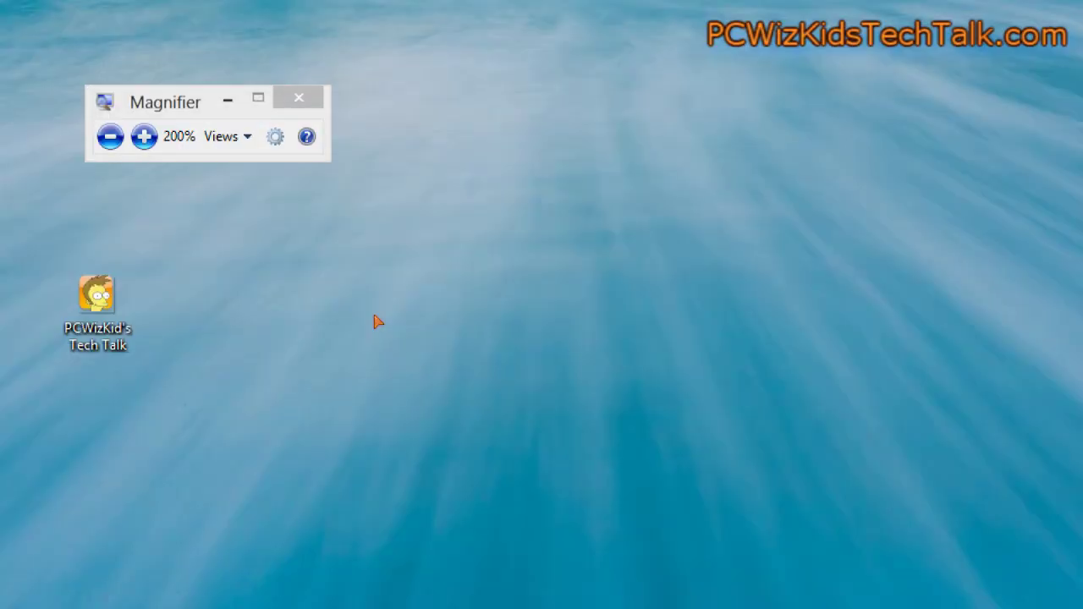
{"action": "left_click", "coordinate": [254, 227]}
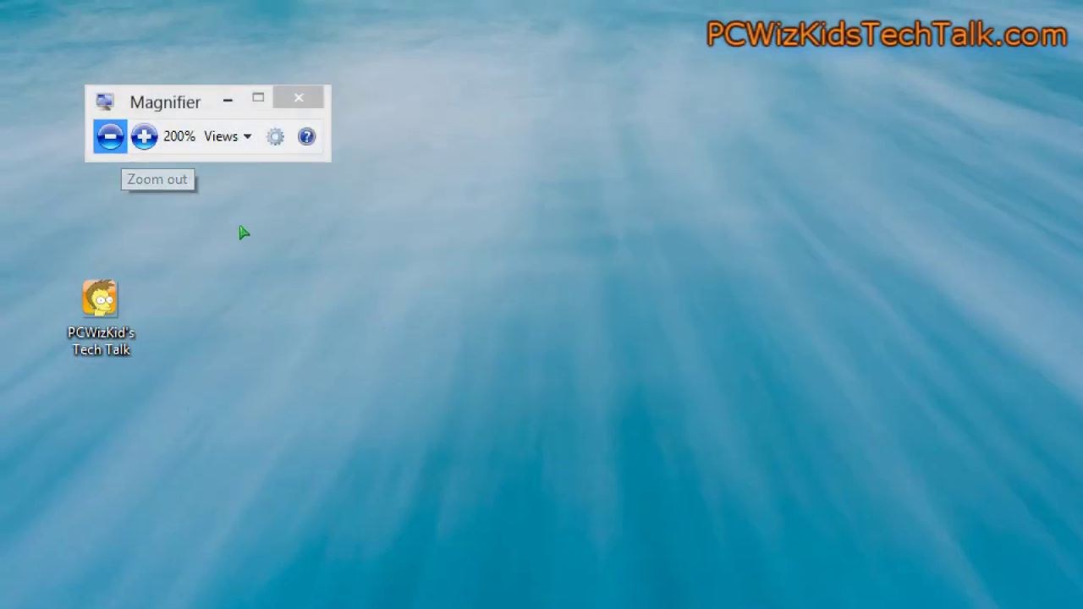
{"action": "left_click", "coordinate": [241, 227]}
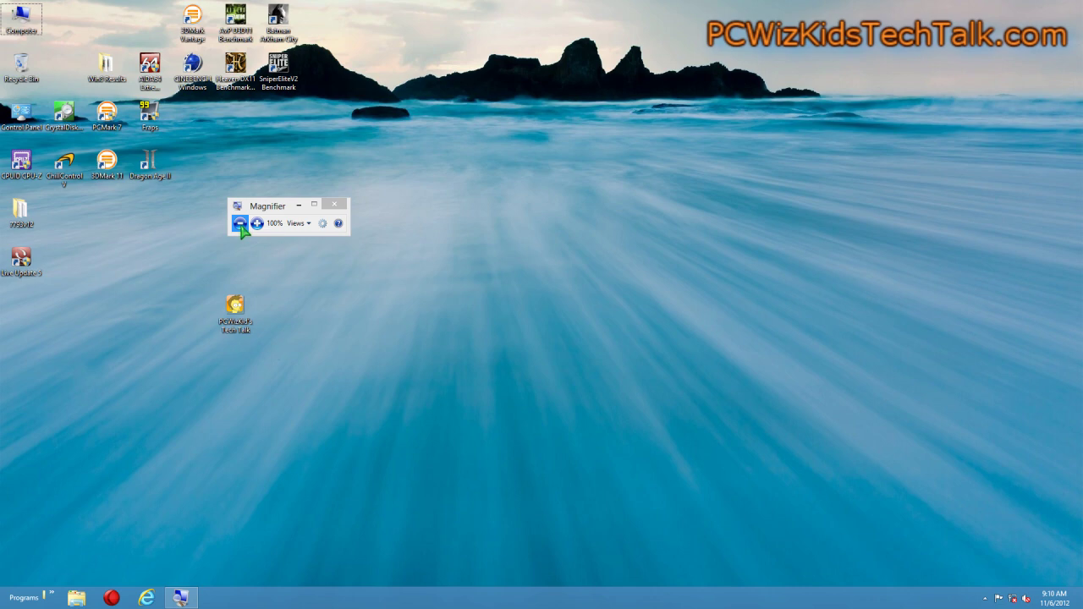
{"action": "left_click", "coordinate": [346, 207]}
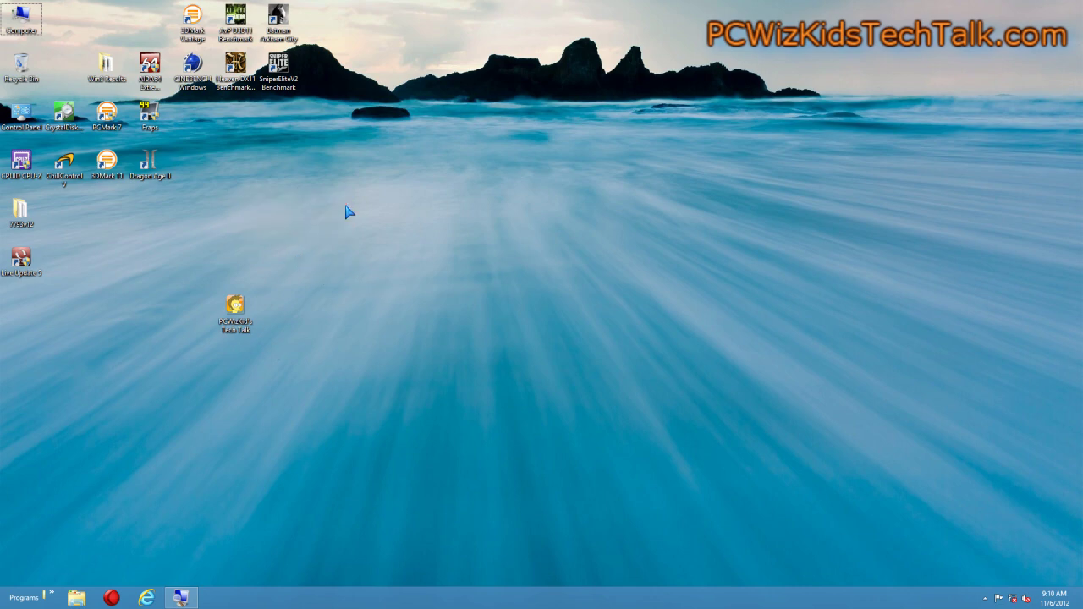
{"action": "left_click", "coordinate": [313, 318]}
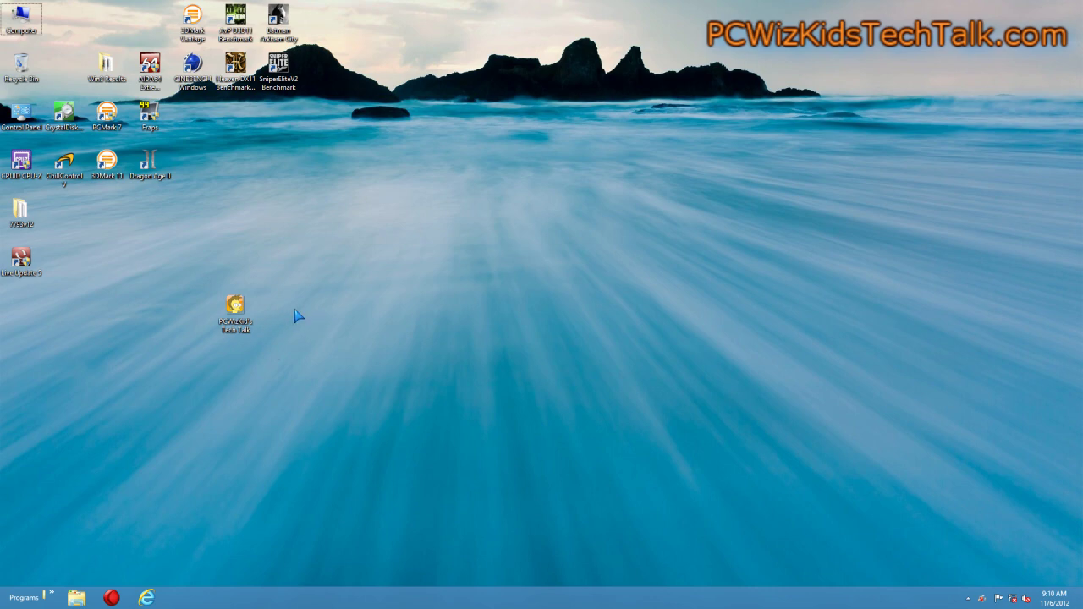
{"action": "key", "text": "Return"}
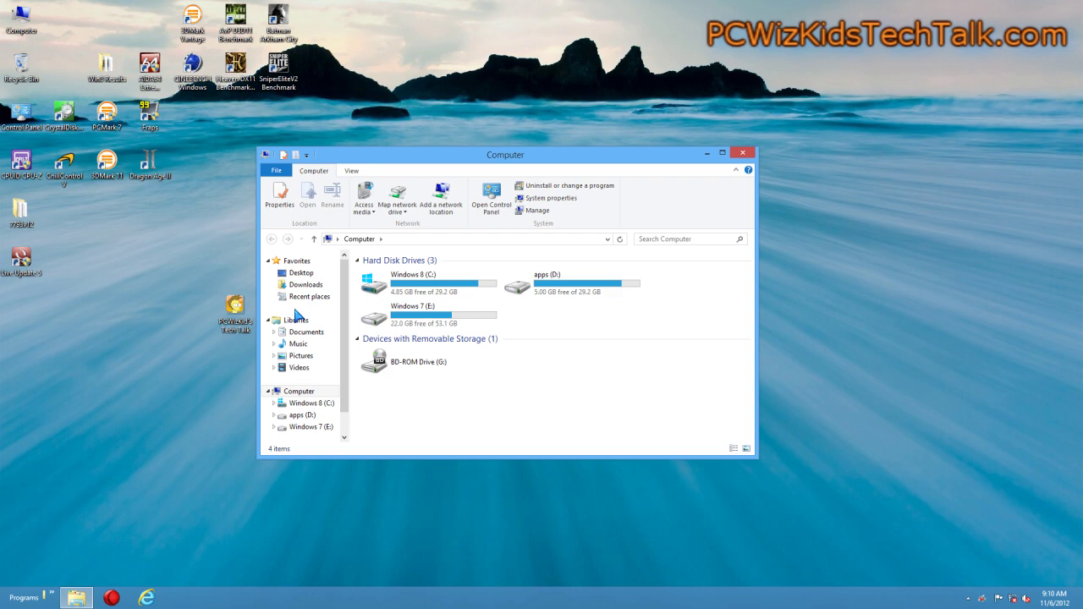
{"action": "key", "text": "alt+F4"}
{"action": "key", "text": "alt+F4"}
{"action": "left_click", "coordinate": [742, 152]}
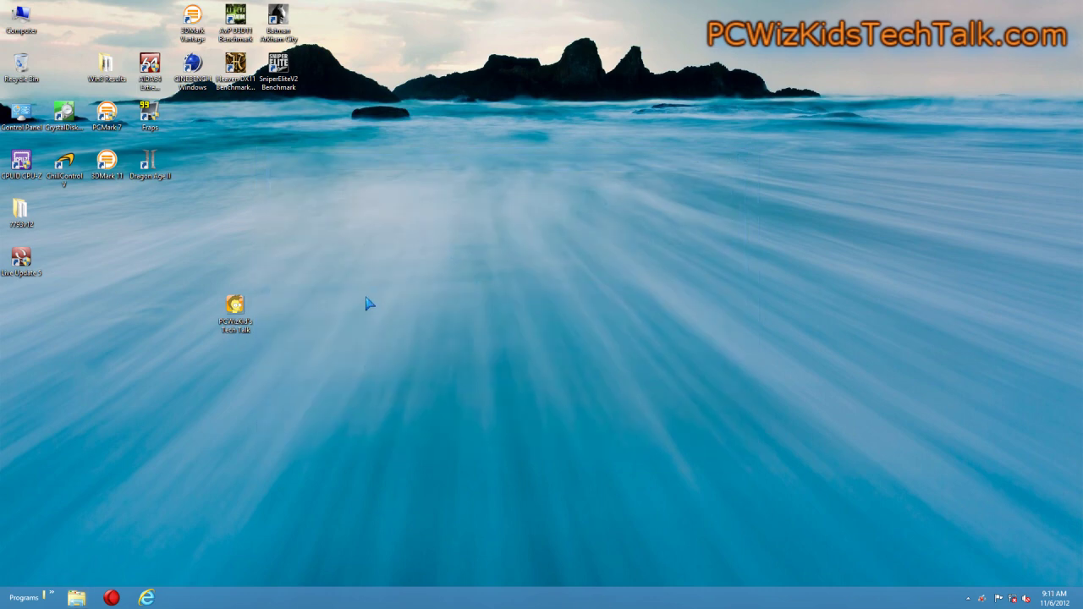
- Open and close the Run dialog with Win+R, then bring up the Win+X power-user menu
{"action": "key", "text": "super+r"}
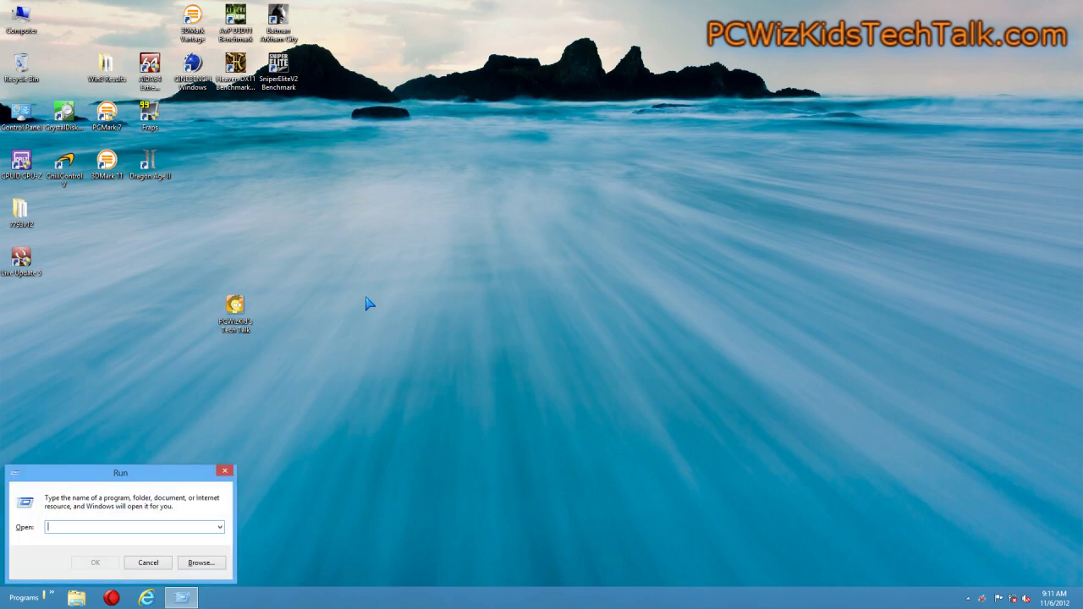
{"action": "left_click", "coordinate": [225, 471]}
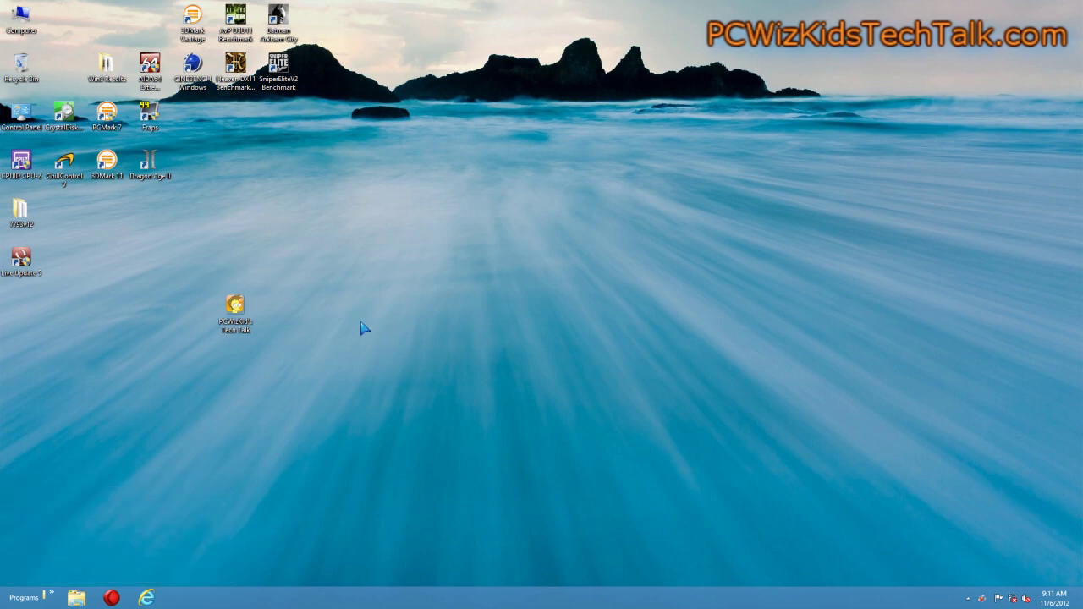
{"action": "key", "text": "super+x"}
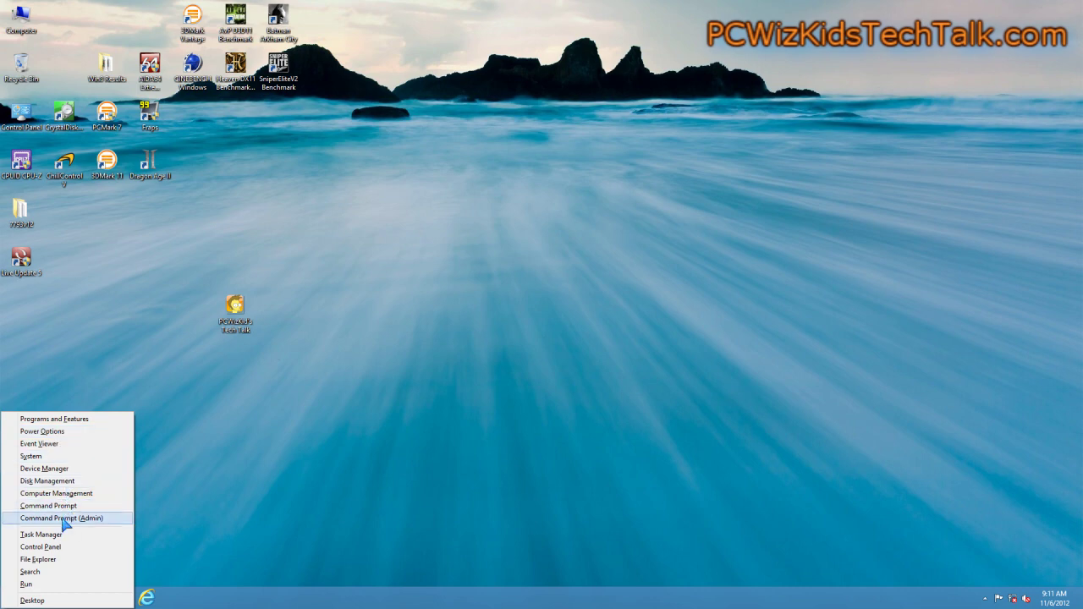
- Dismiss the Win+X menu, open the Settings charm with Win+I, then dismiss it too
{"action": "left_click", "coordinate": [301, 337]}
{"action": "key", "text": "super+i"}
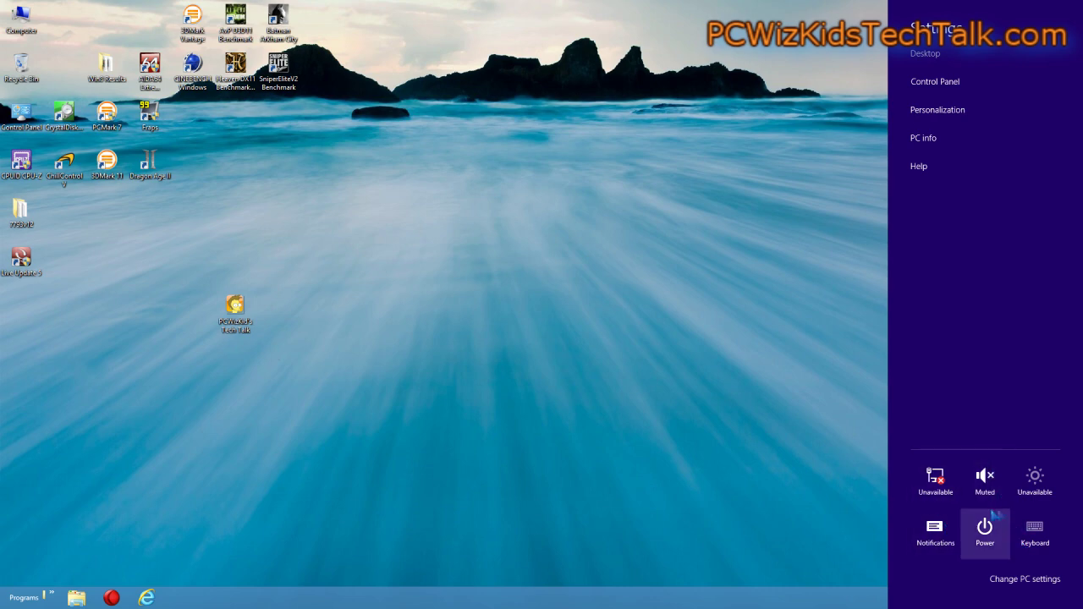
{"action": "left_click", "coordinate": [331, 318]}
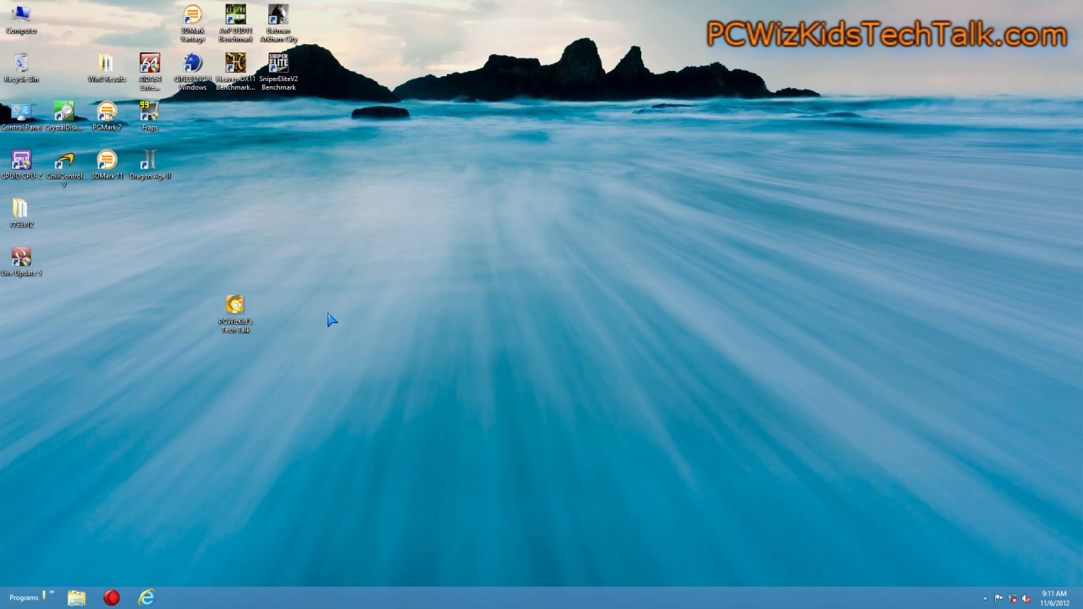
{"action": "key", "text": "alt"}
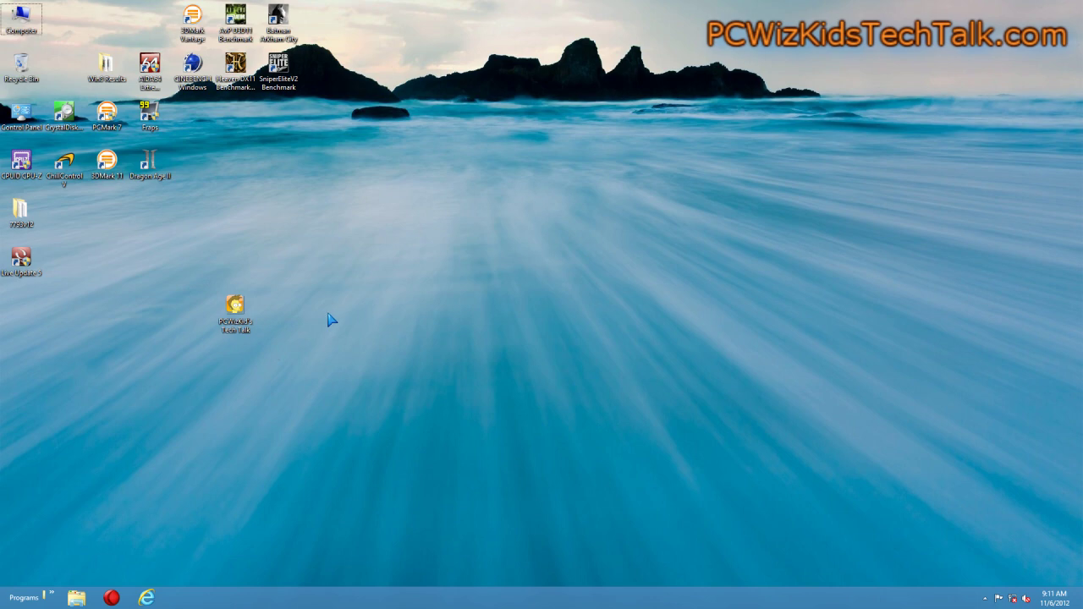